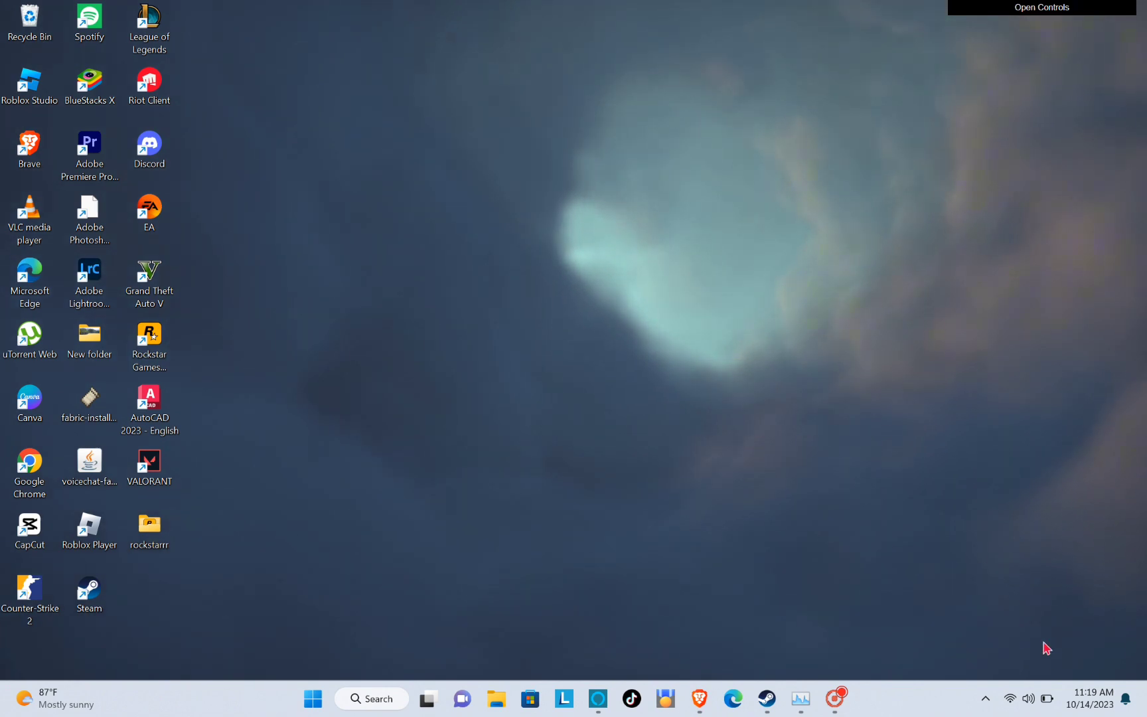
Verify in quick settings that Wi-Fi is connected to Tenda_832AD8, then close the panel.
{"action": "left_click", "coordinate": [1011, 698]}
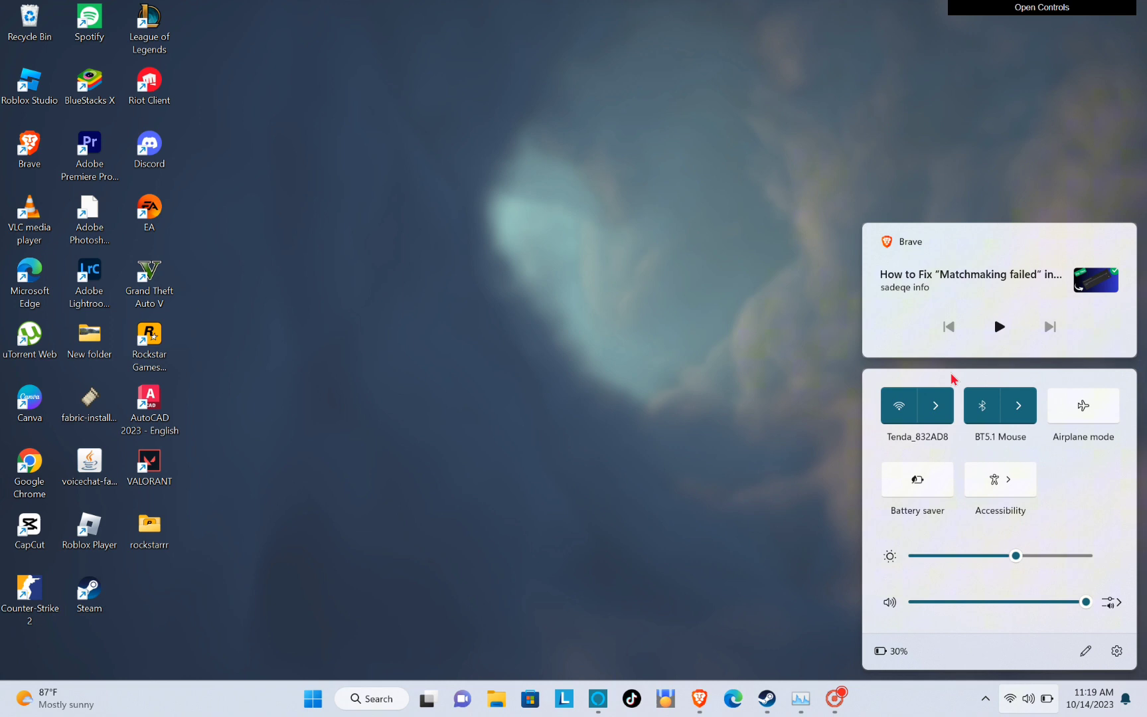
{"action": "left_click", "coordinate": [936, 412]}
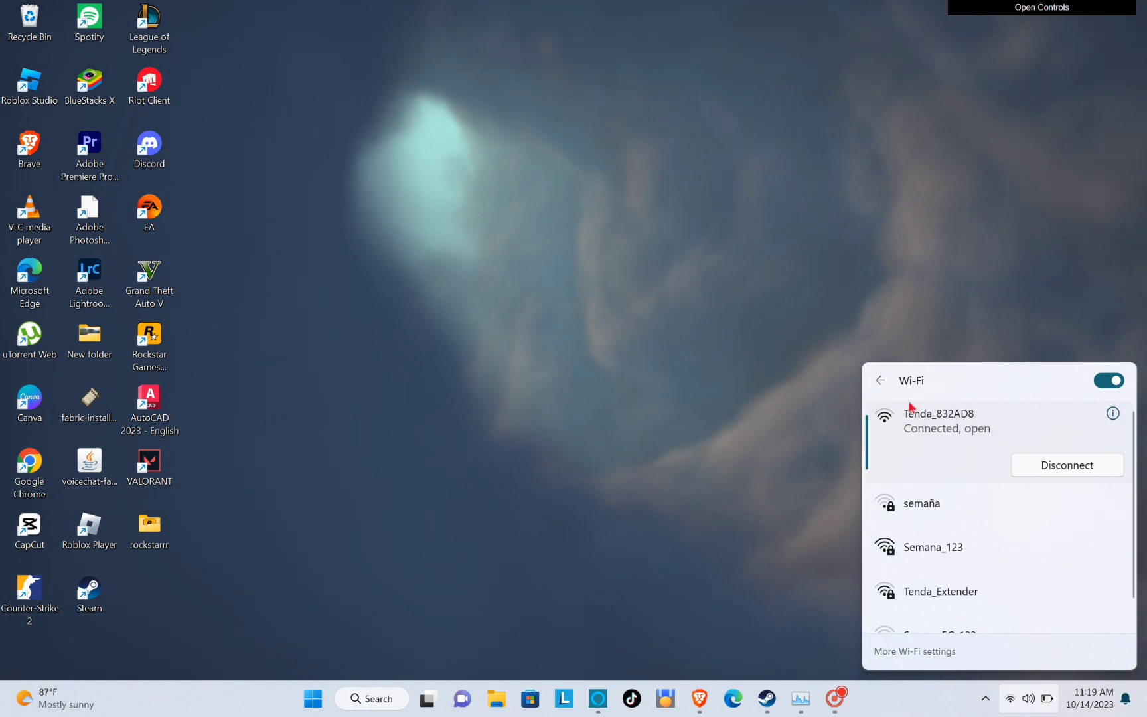
{"action": "left_click", "coordinate": [882, 386]}
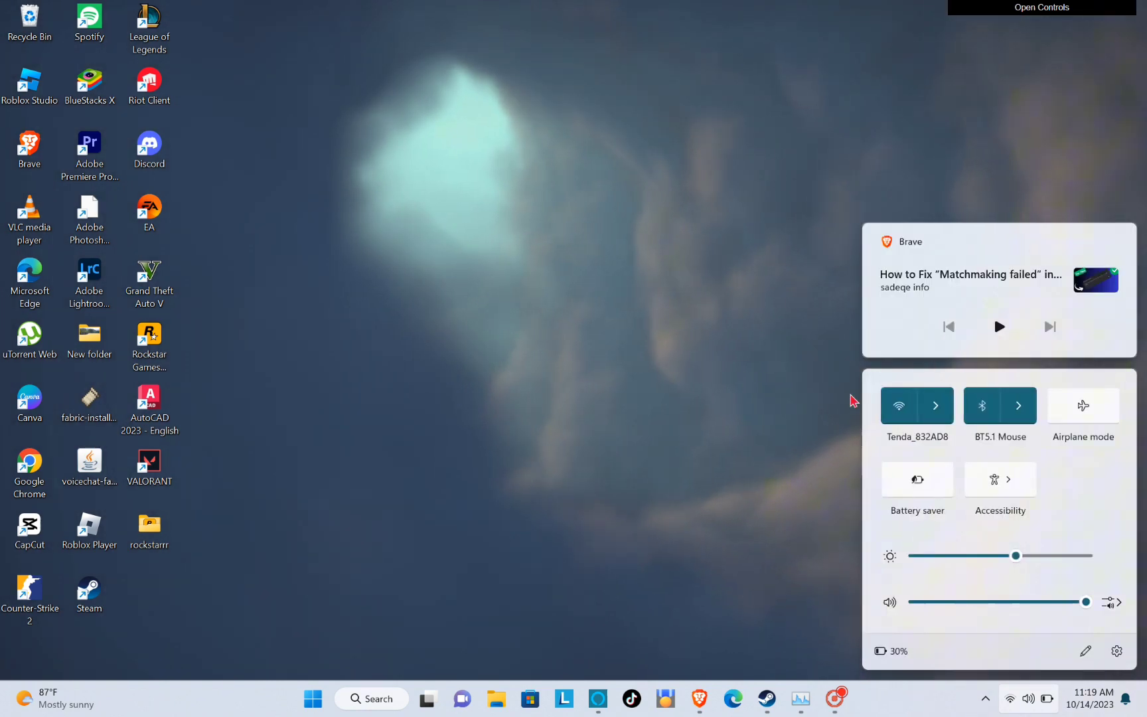
{"action": "left_click", "coordinate": [764, 401]}
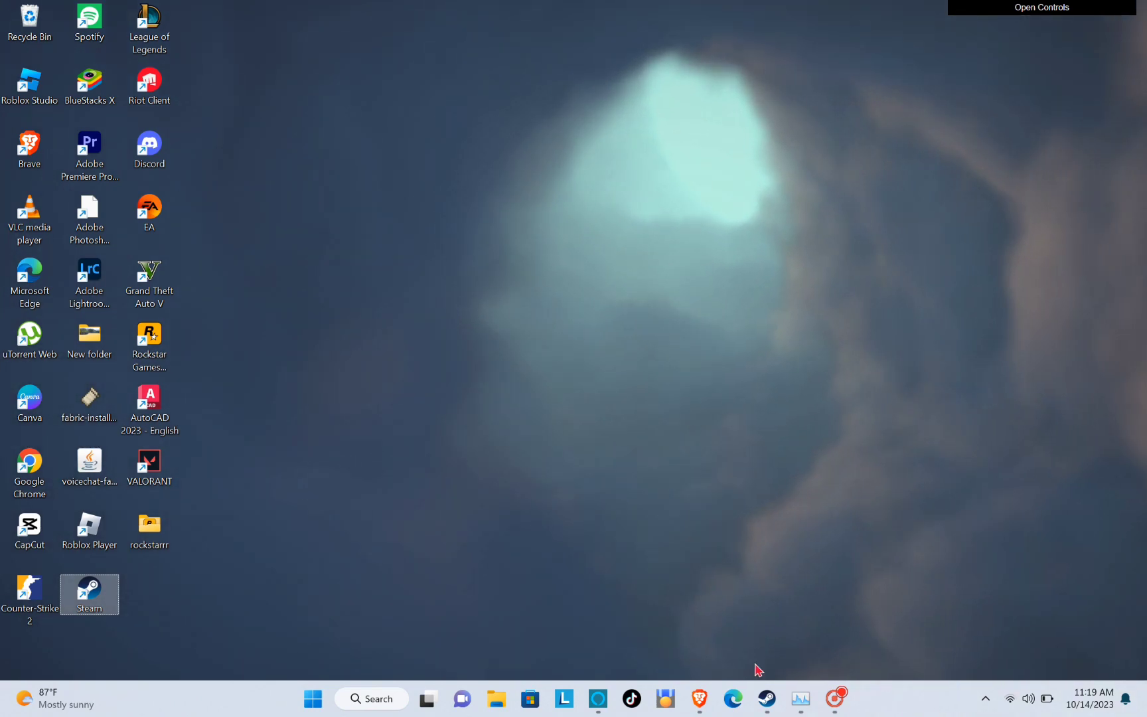
Launch Steam and pause the downloading Counter-Strike 2 update.
{"action": "left_click", "coordinate": [767, 698]}
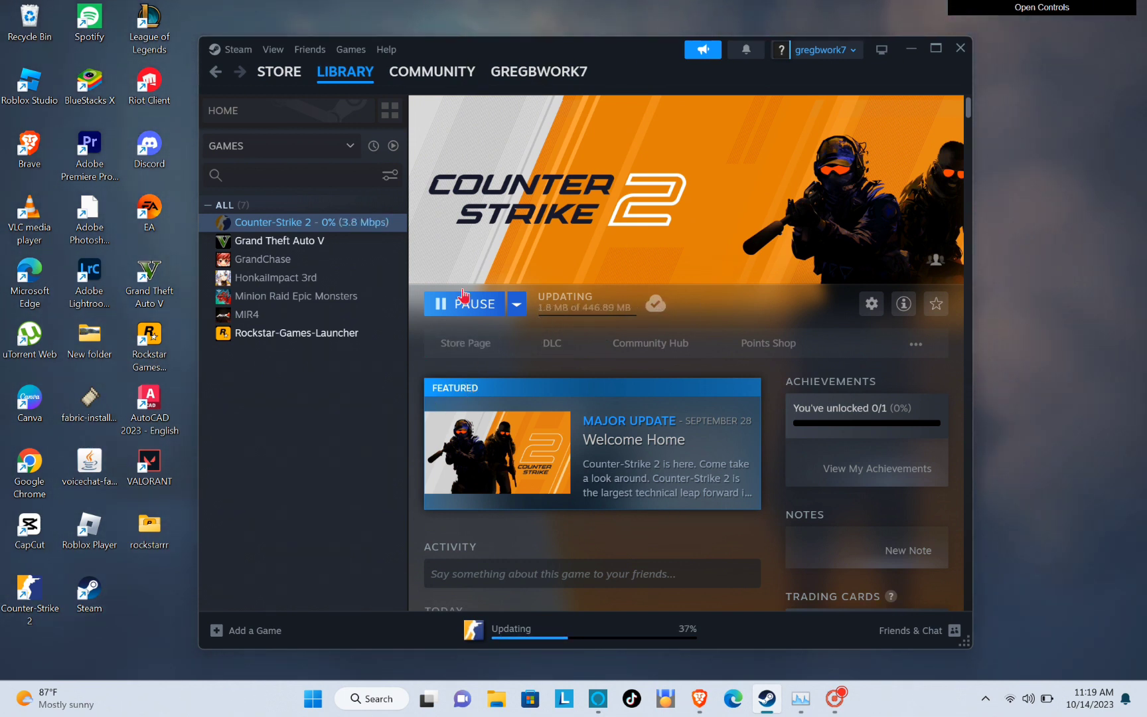
{"action": "left_click", "coordinate": [481, 321]}
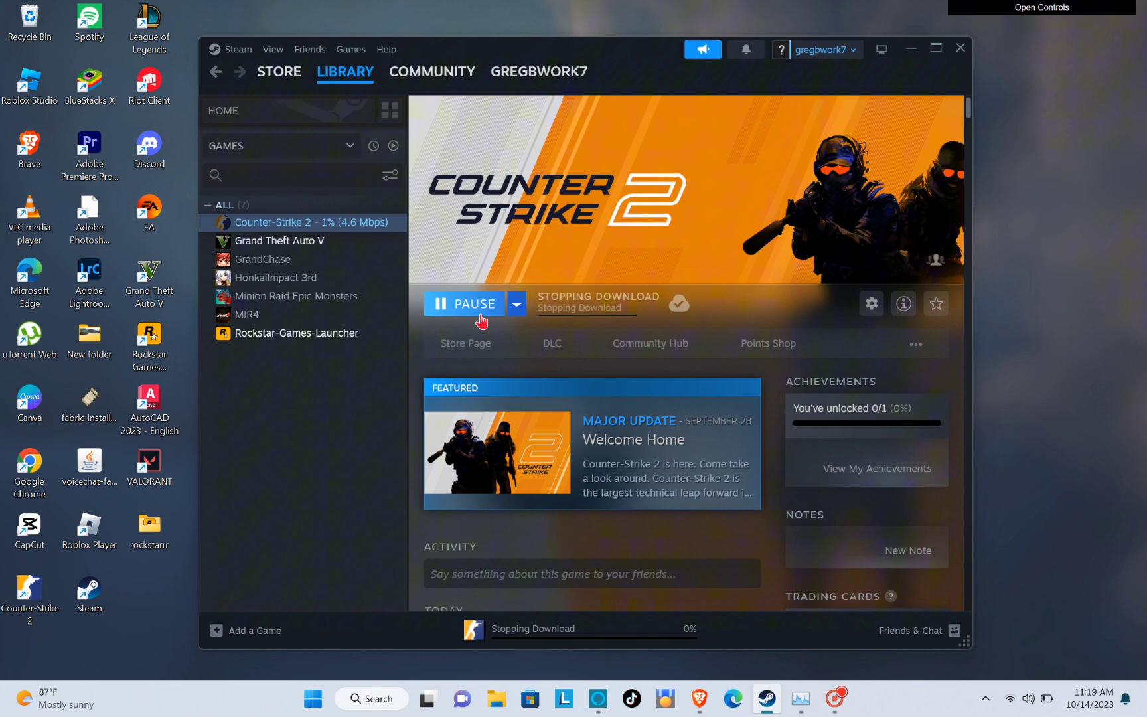
Minimize Steam, dismiss the OneDrive backup reminder, and bring up the Win+X system tools menu.
{"action": "left_click", "coordinate": [913, 54]}
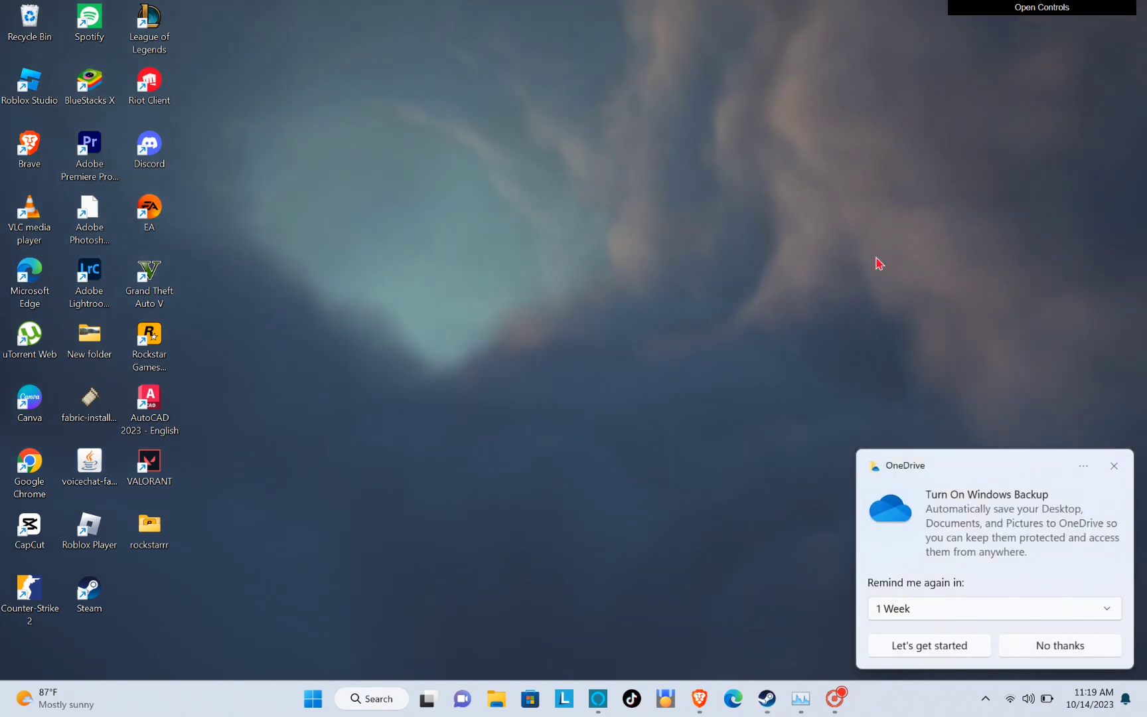
{"action": "left_click", "coordinate": [1113, 466]}
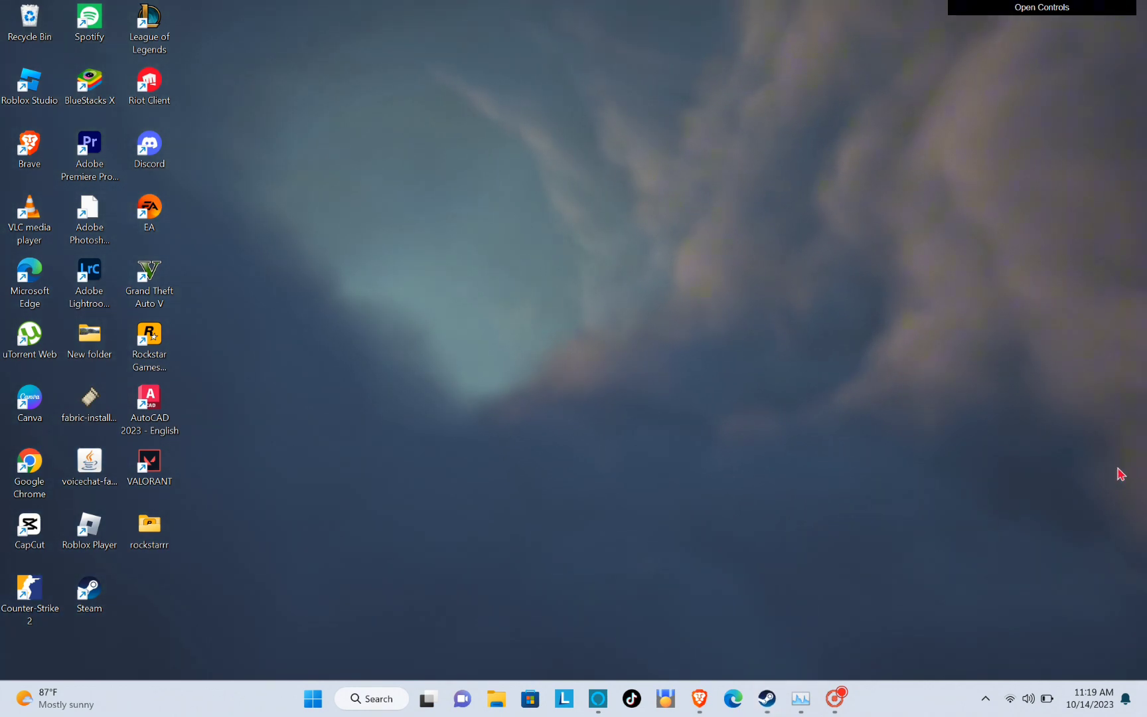
{"action": "right_click", "coordinate": [314, 704]}
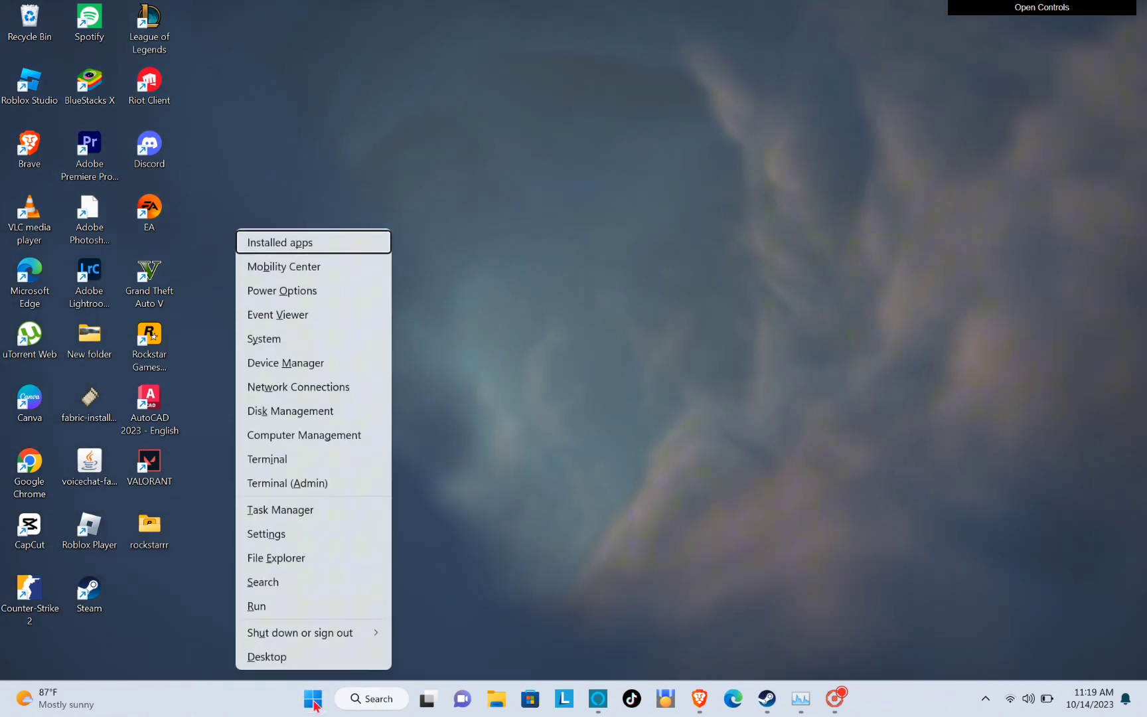
End the Steam Client WebHelper process in Task Manager, then minimize Task Manager.
{"action": "left_click", "coordinate": [268, 513]}
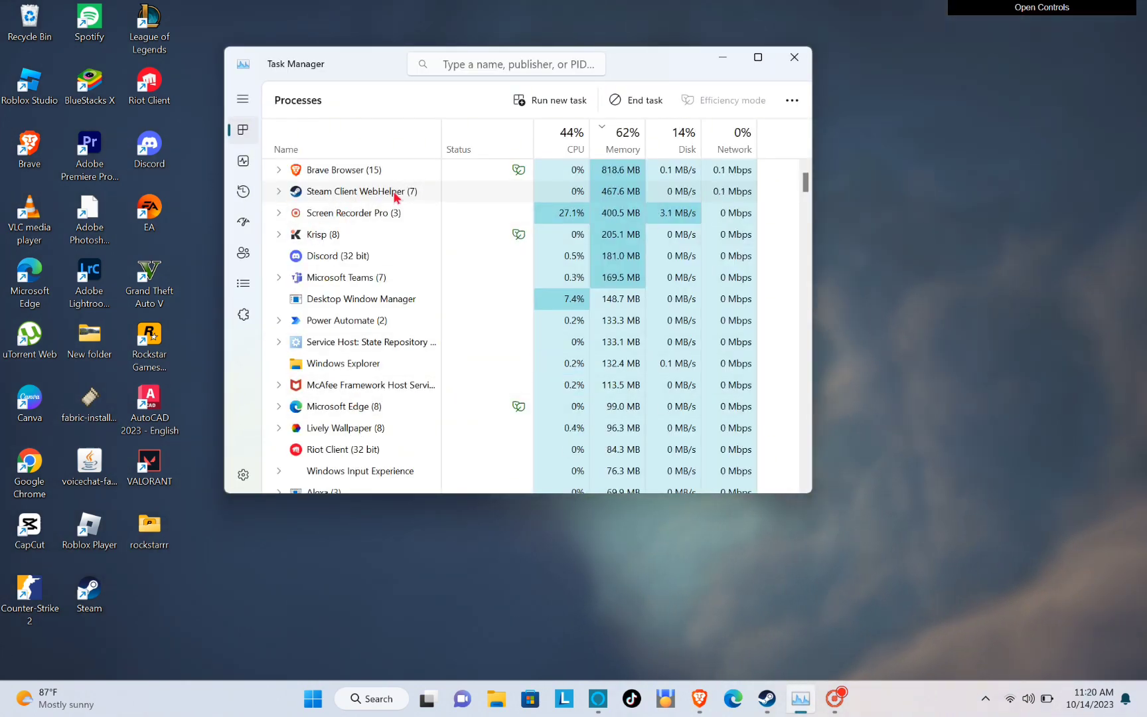
{"action": "right_click", "coordinate": [395, 195]}
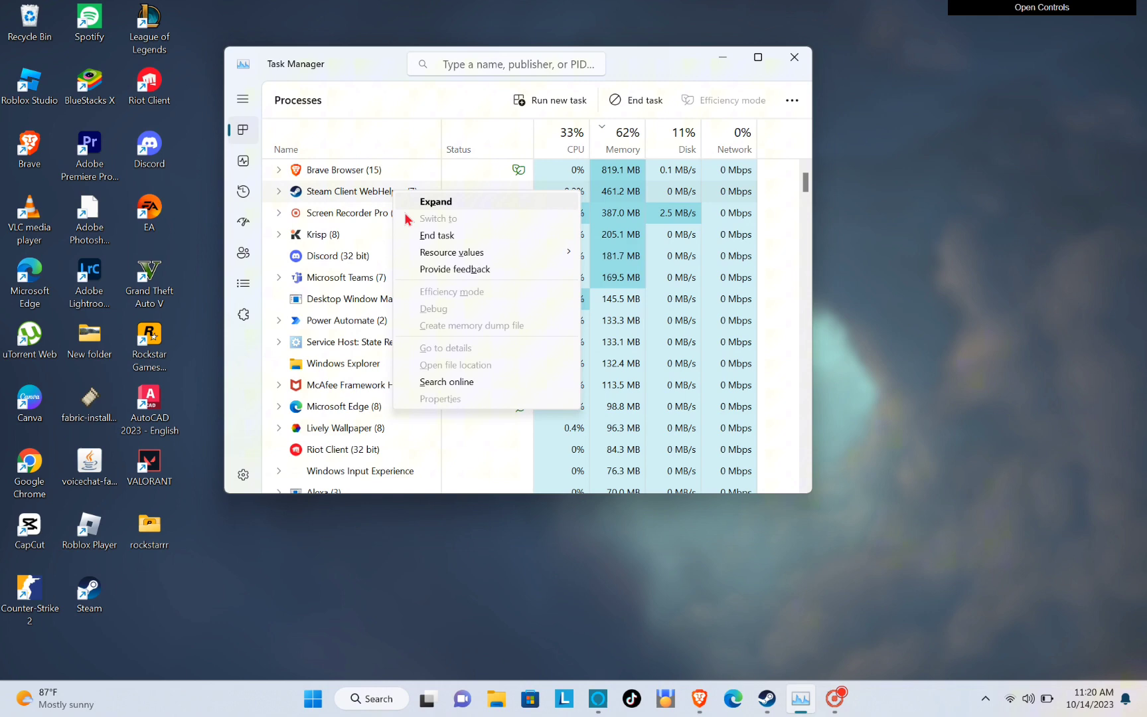
{"action": "left_click", "coordinate": [426, 235]}
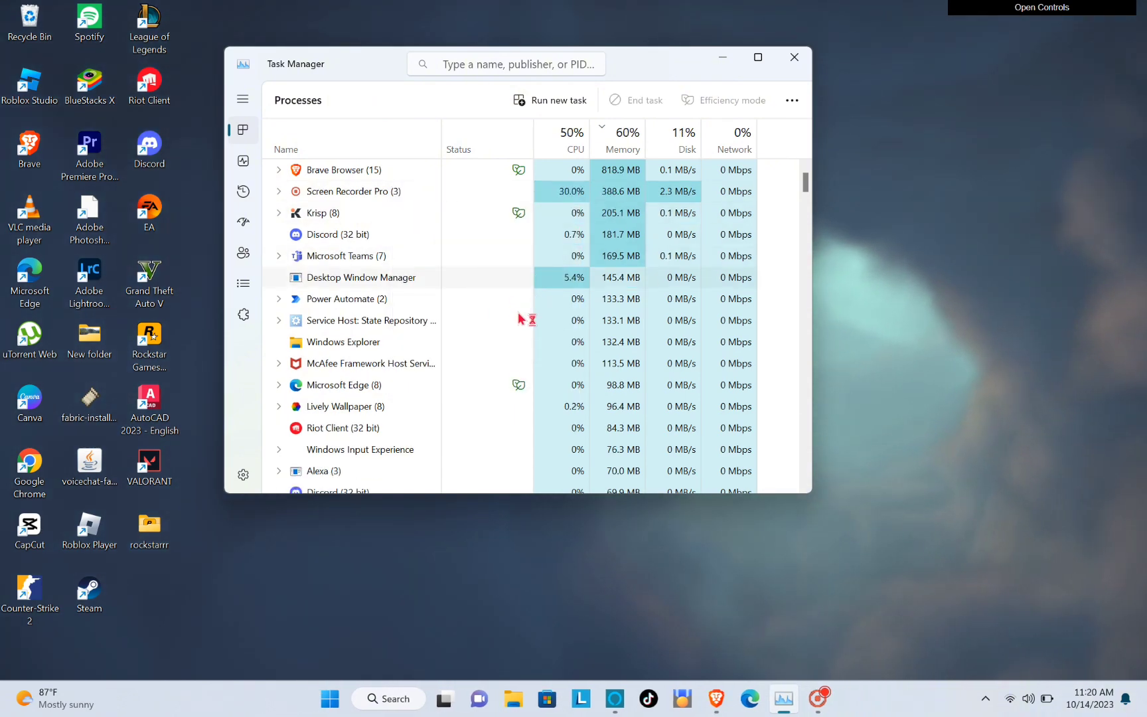
{"action": "left_click", "coordinate": [724, 57]}
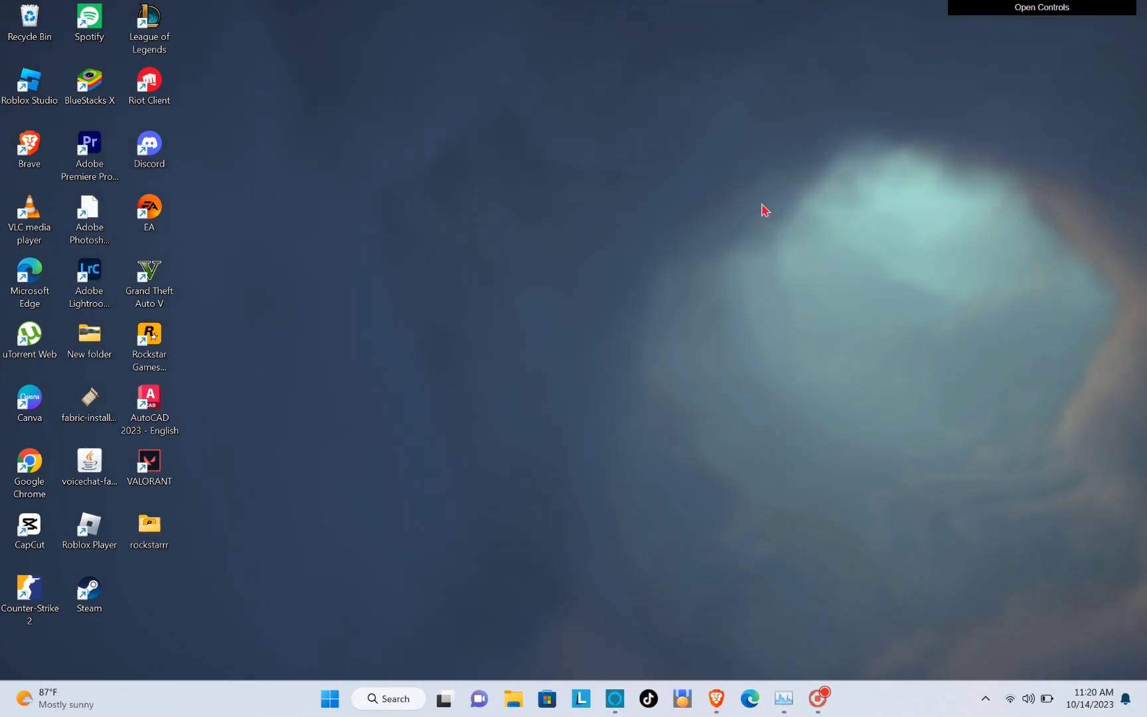
Relaunch Steam from the desktop and show Counter-Strike 2 in the Library.
{"action": "double_click", "coordinate": [89, 593]}
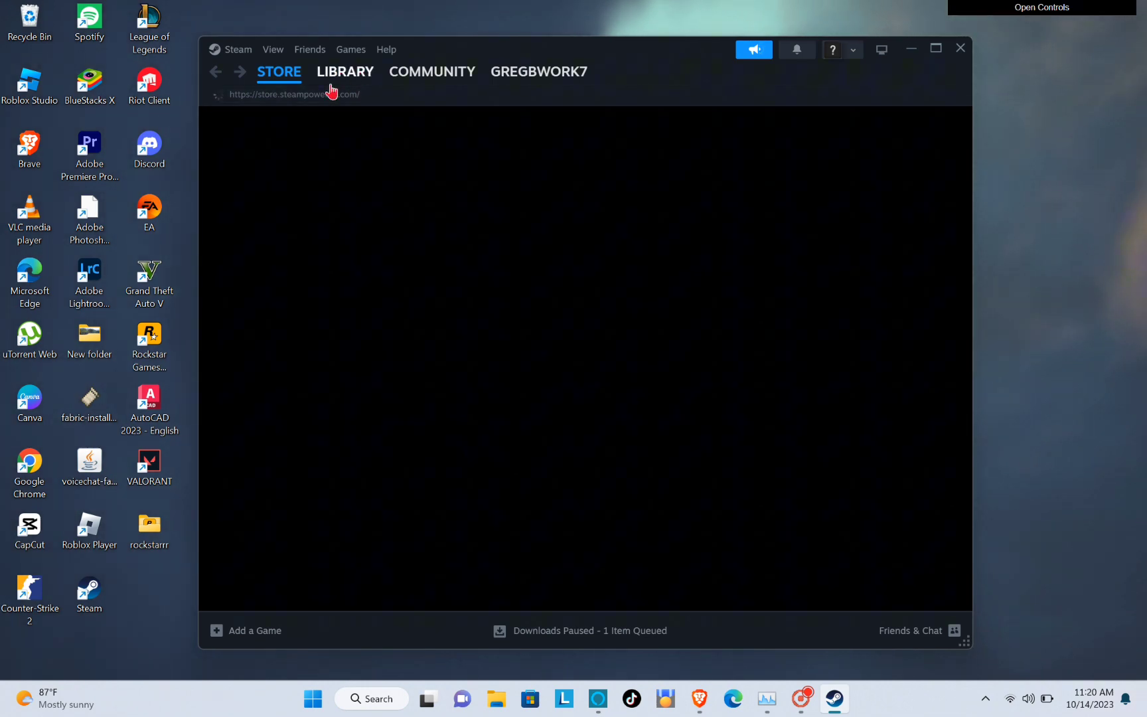
{"action": "left_click", "coordinate": [332, 79]}
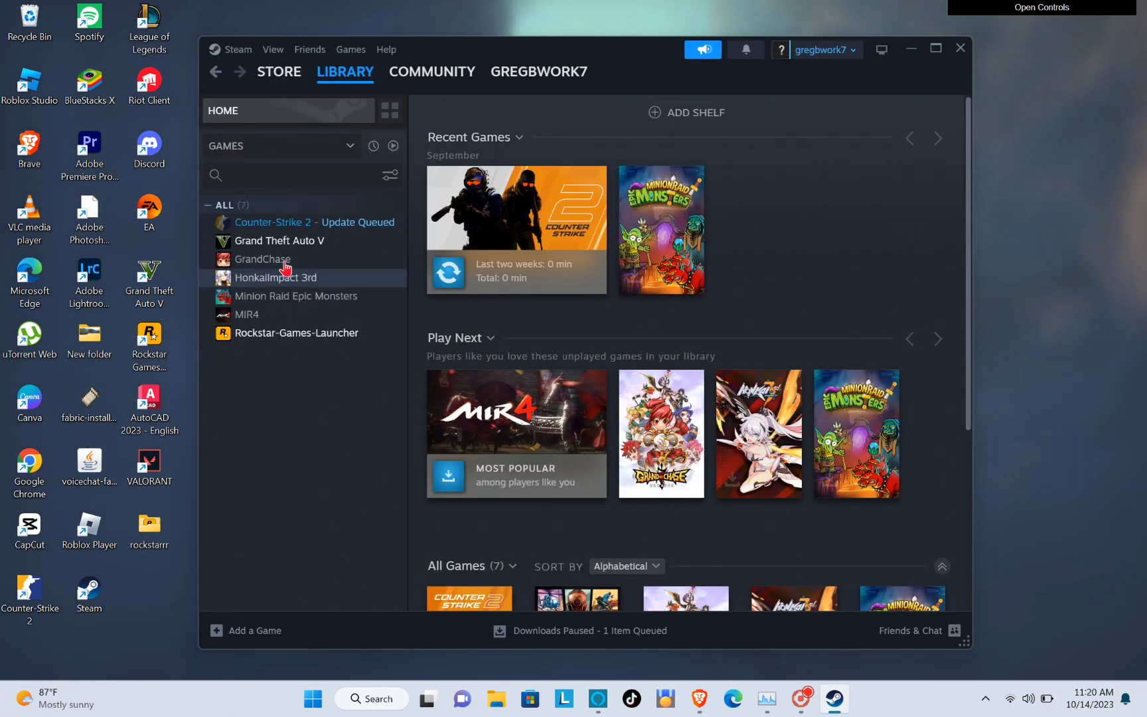
{"action": "left_click", "coordinate": [298, 229]}
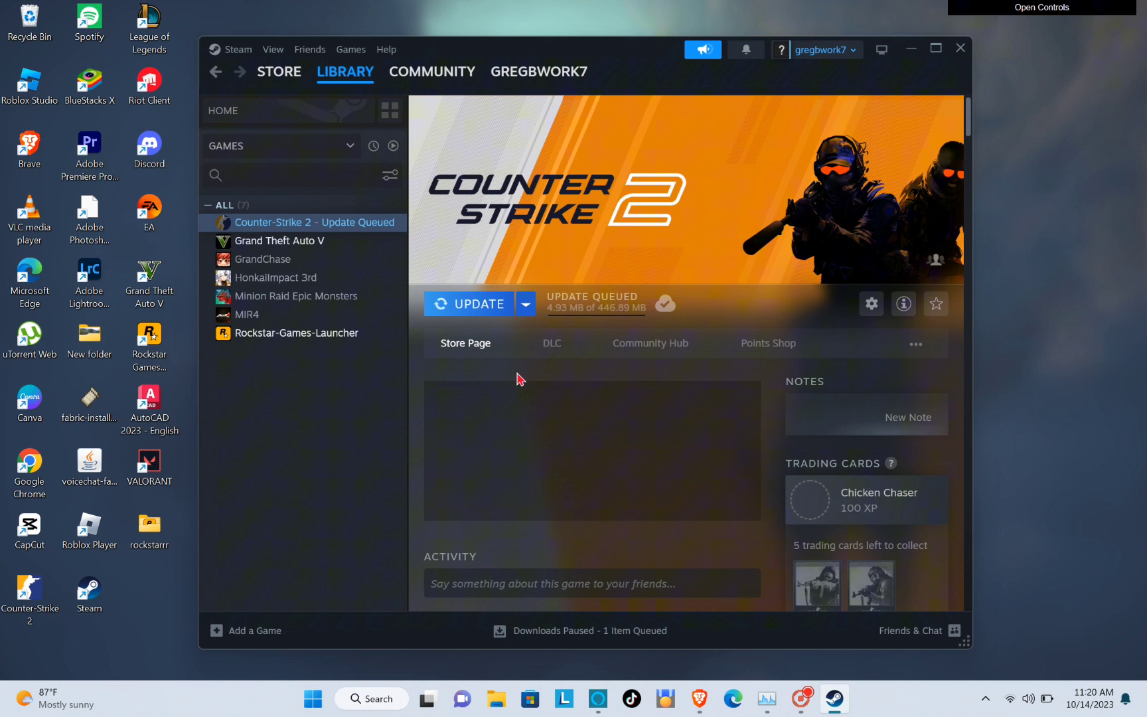